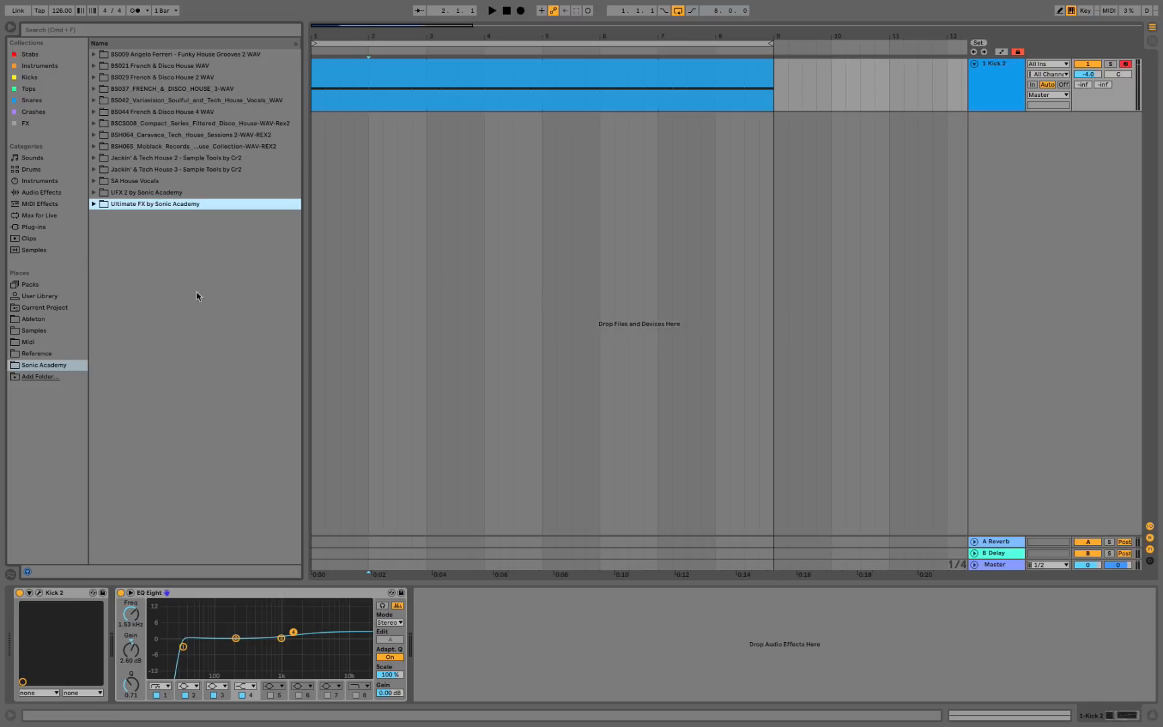
Open the Filtered & Music Loops 124 BPM folder inside the BS029 French & Disco House 2 WAV pack.
{"action": "left_click", "coordinate": [183, 79]}
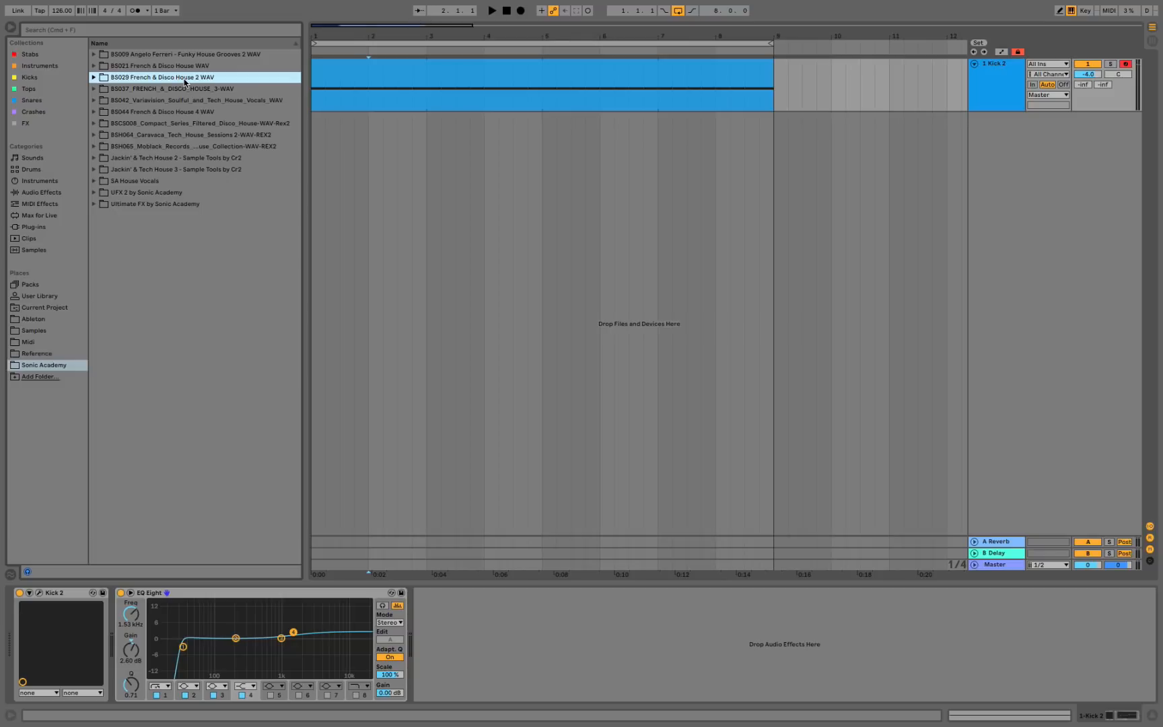
{"action": "left_click", "coordinate": [94, 78]}
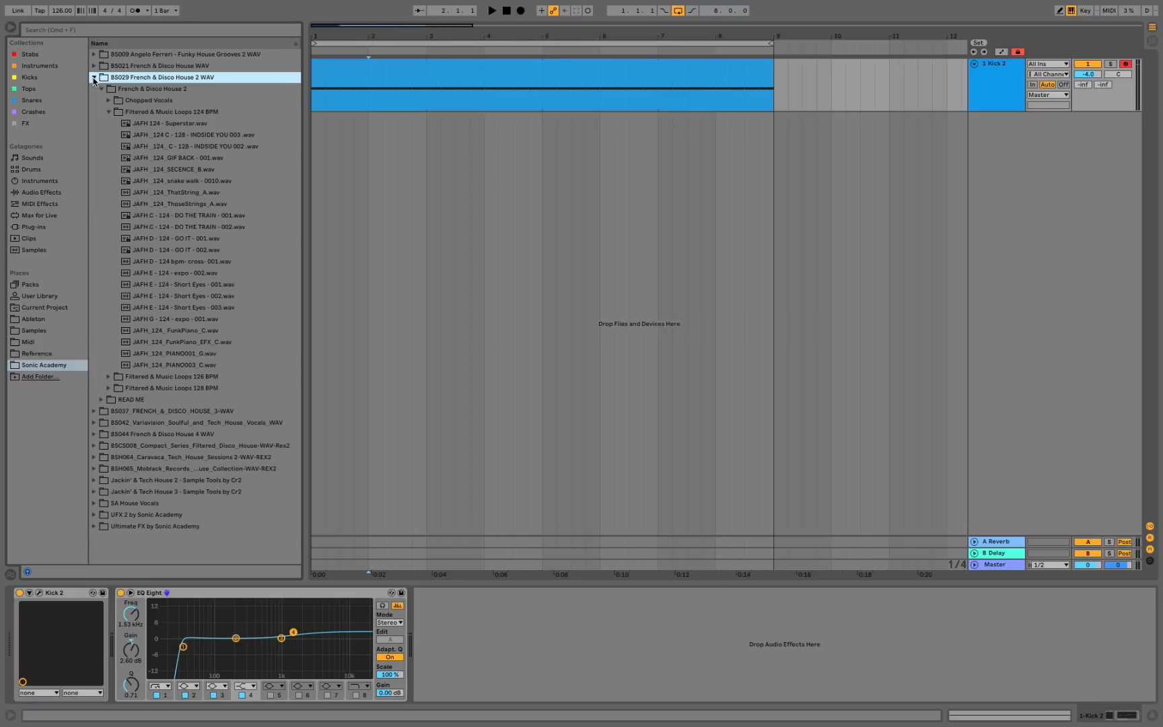
{"action": "left_click", "coordinate": [108, 112]}
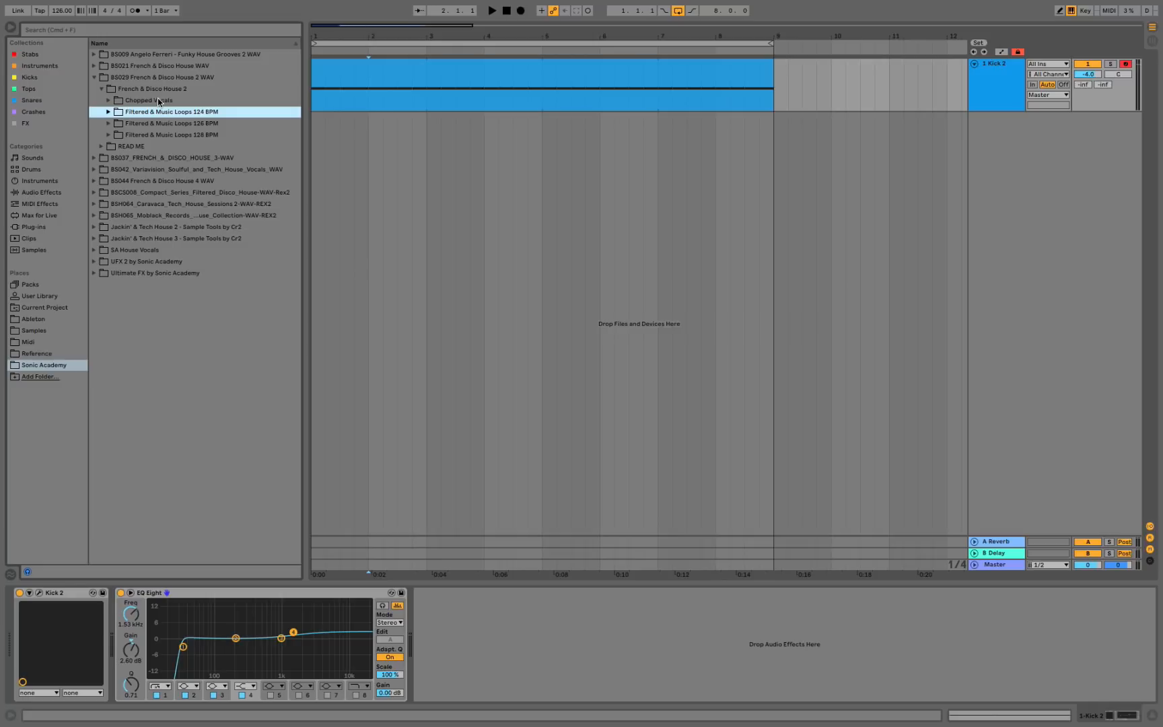
{"action": "left_click", "coordinate": [108, 112]}
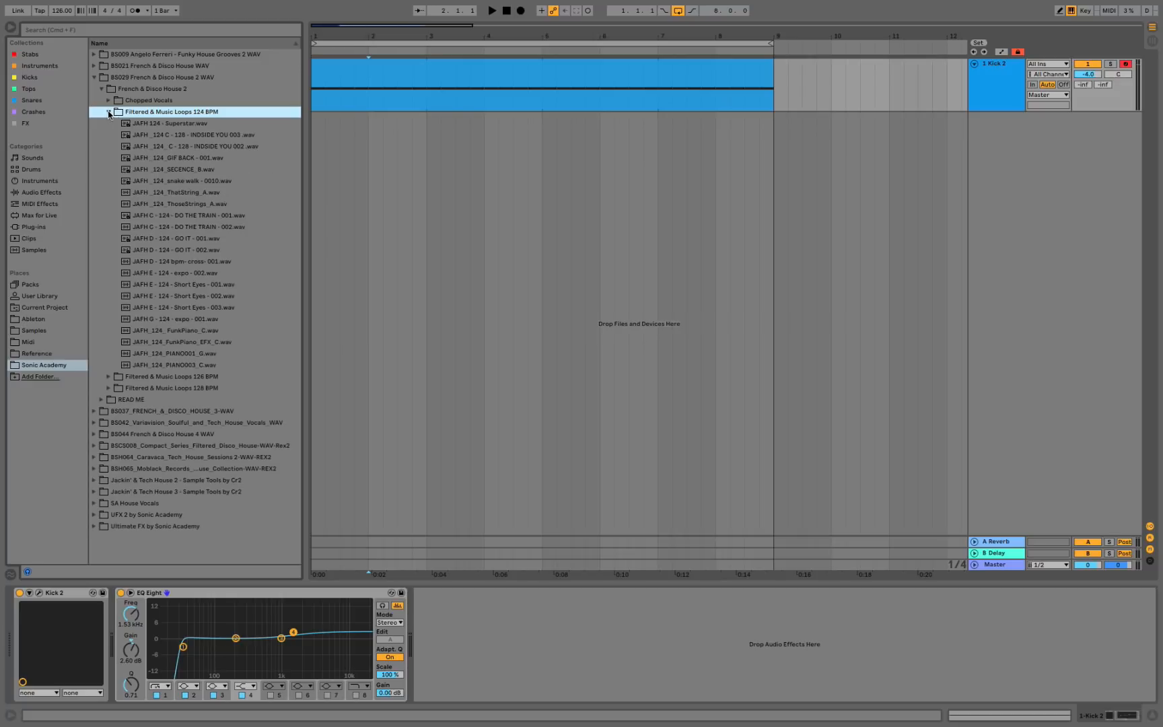
Audition the 124 BPM loops in order, from JAFH 124 - Superstar.wav through JAFH _124_snake walk - 0010.wav.
{"action": "left_click", "coordinate": [163, 124]}
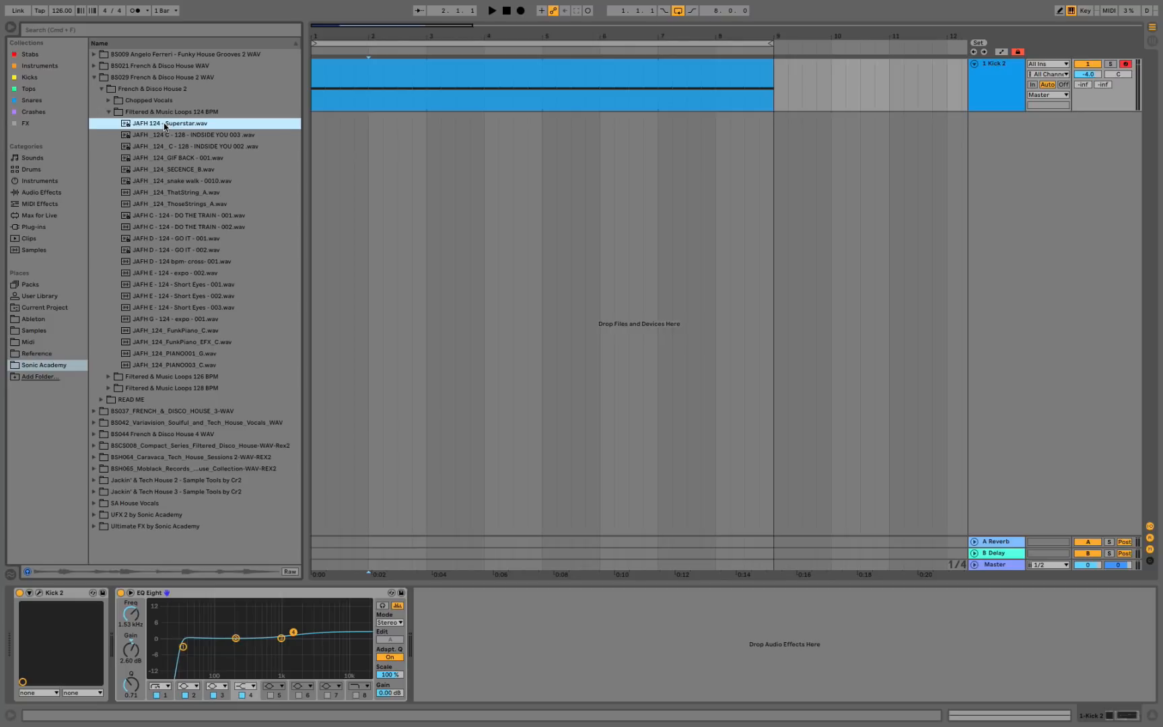
{"action": "key", "text": "Down"}
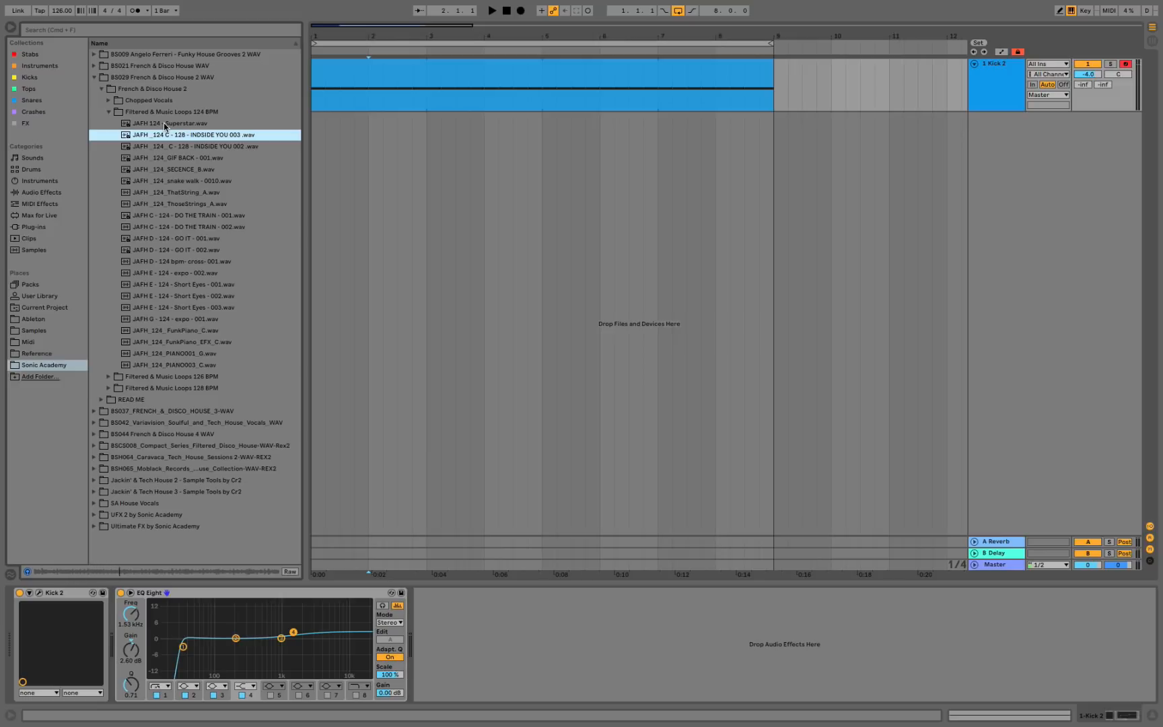
{"action": "key", "text": "Down"}
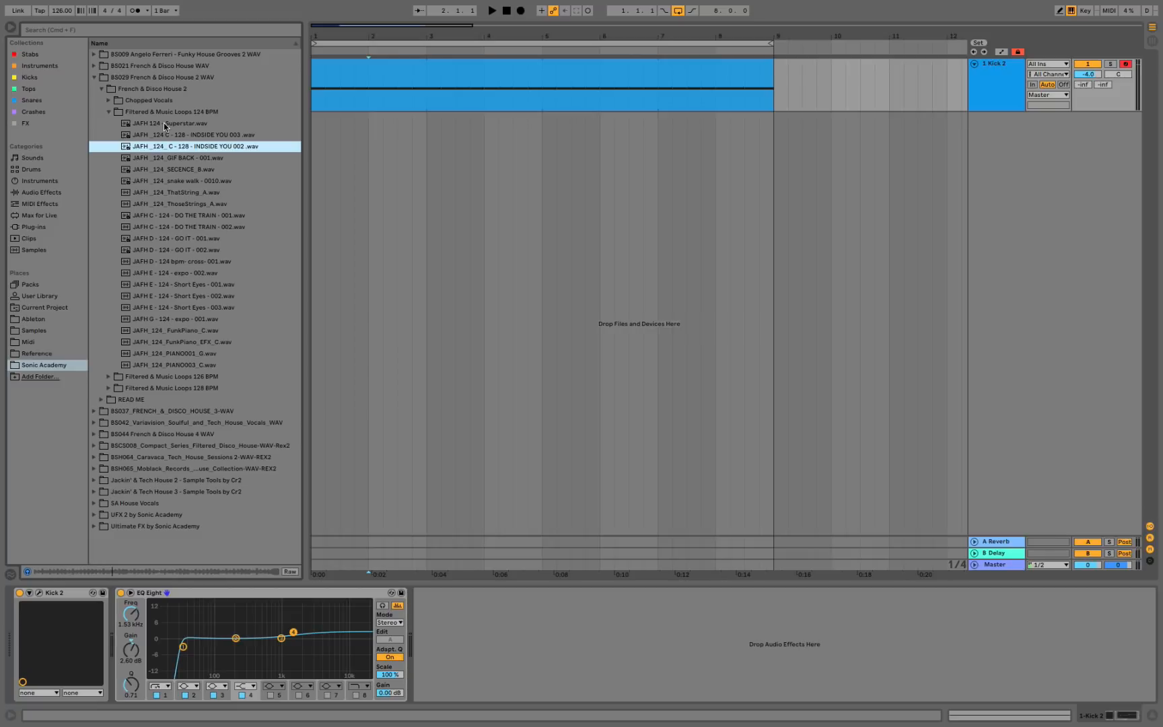
{"action": "key", "text": "Down"}
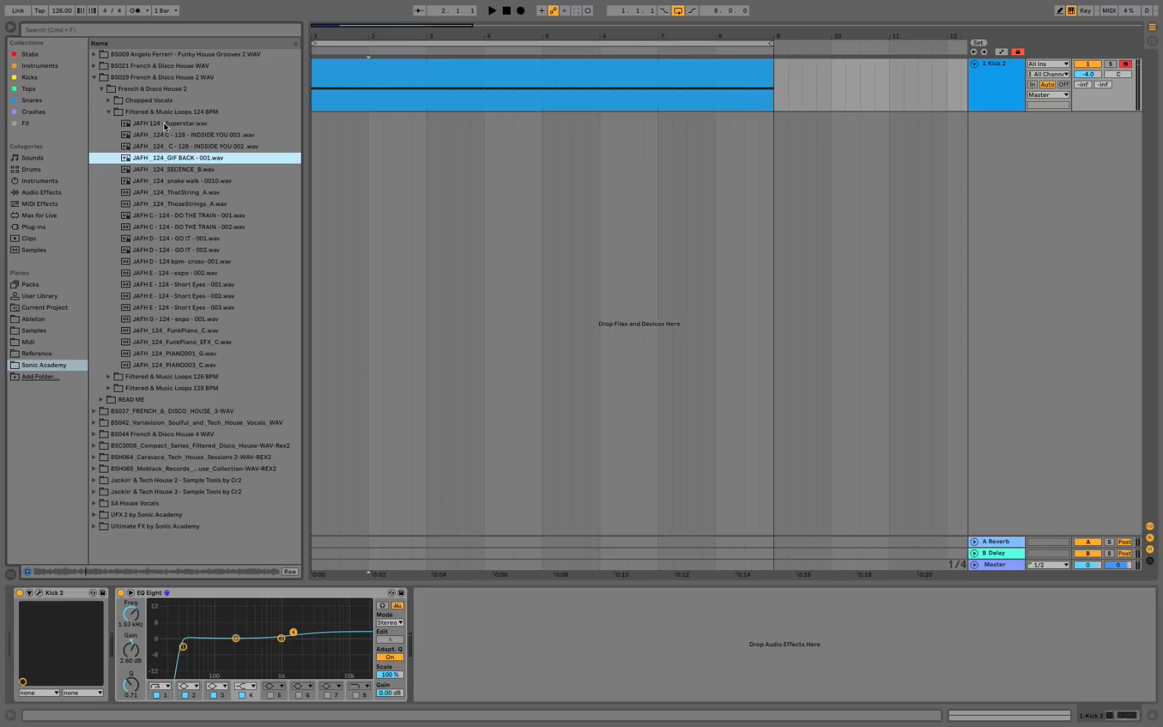
{"action": "key", "text": "Down"}
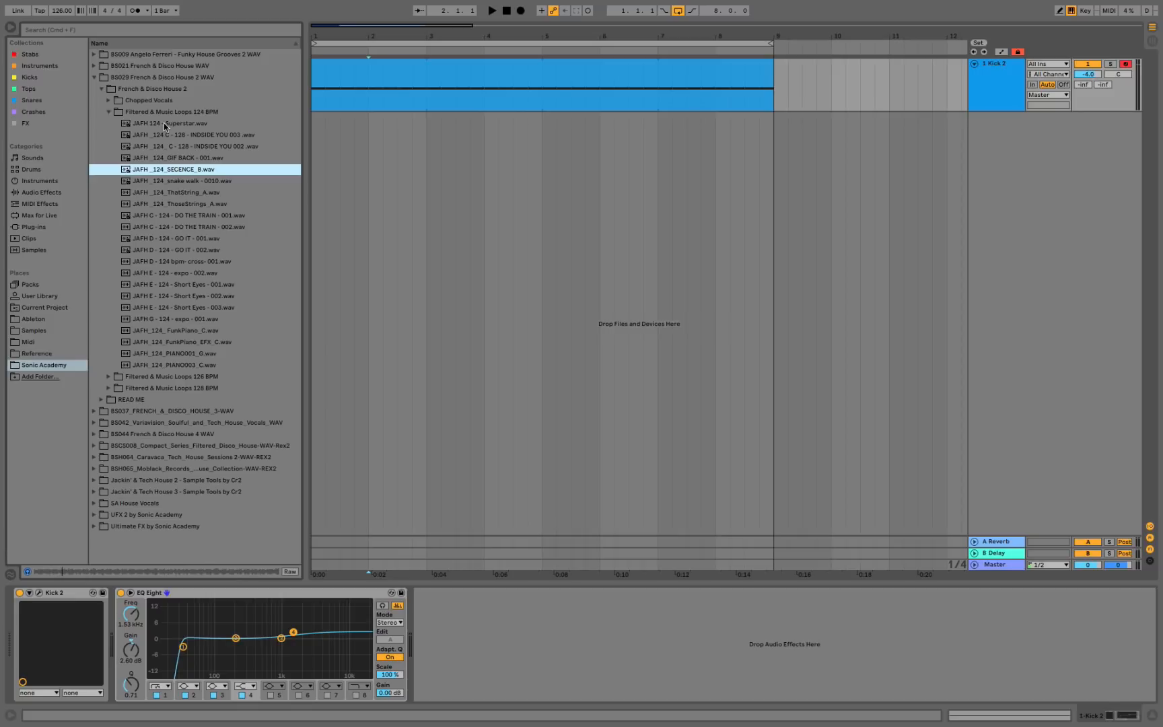
{"action": "key", "text": "Down"}
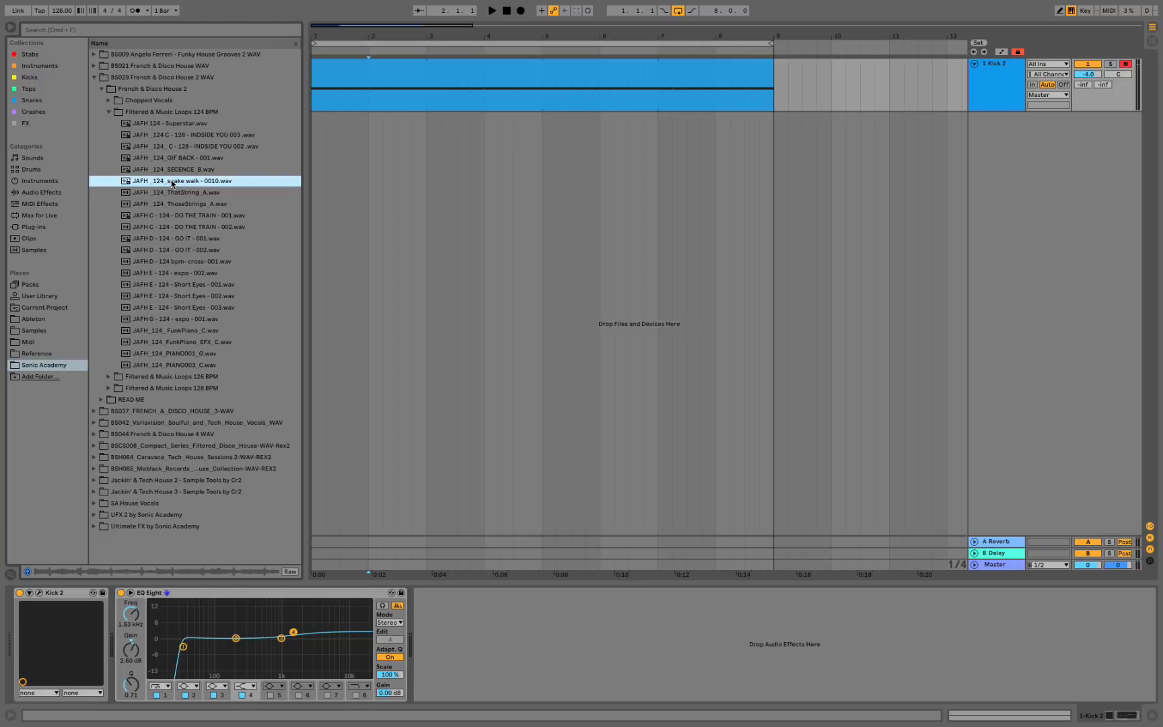
Place the snake walk - 0010 loop on a new track at bar 1, extend it to bar 9, and play it with the kick.
{"action": "left_click_drag", "start_coordinate": [171, 180], "coordinate": [316, 144]}
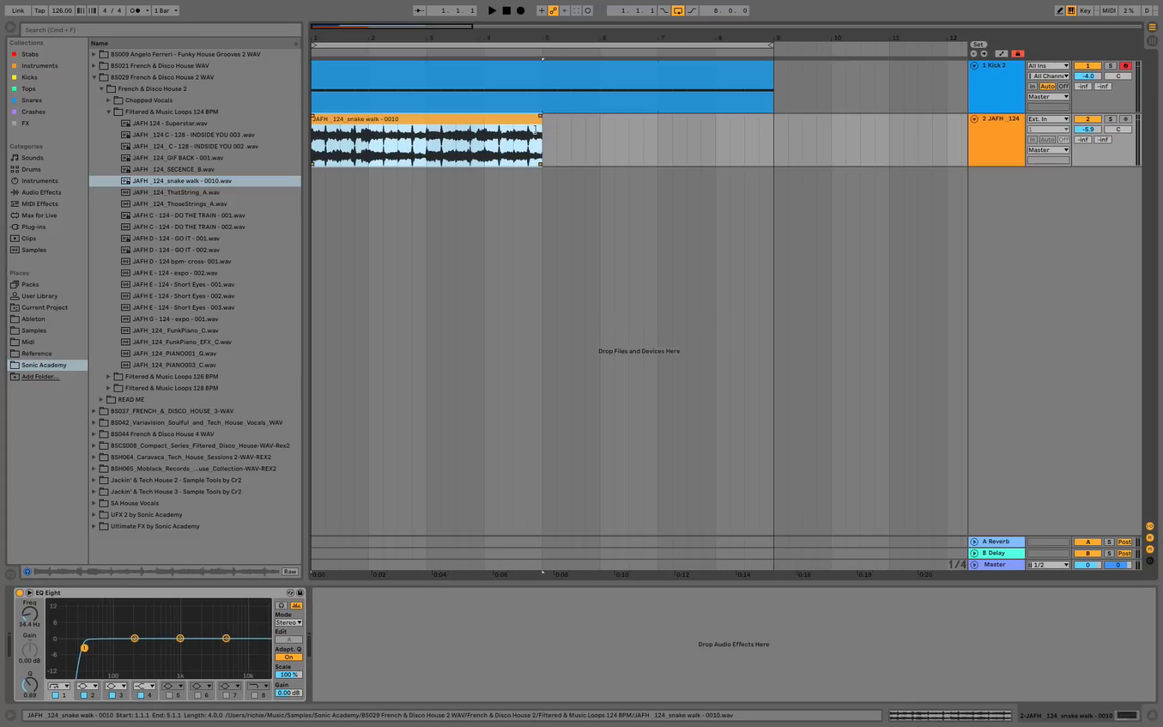
{"action": "left_click_drag", "start_coordinate": [540, 123], "coordinate": [768, 130]}
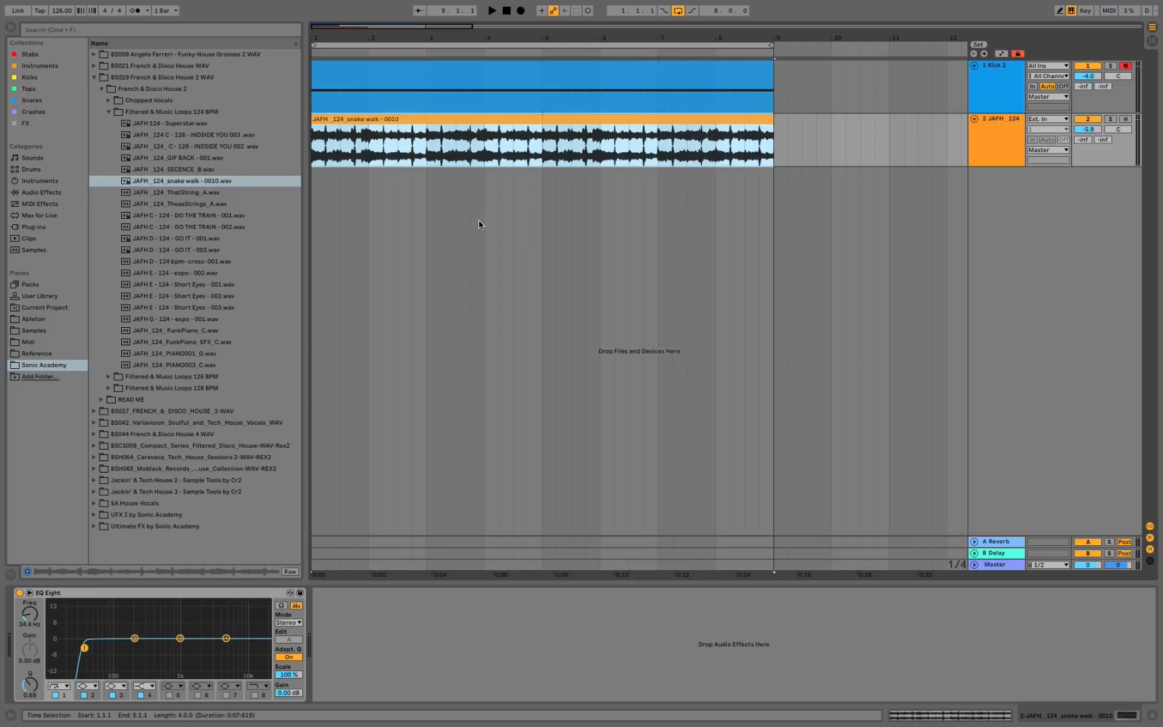
{"action": "key", "text": "space"}
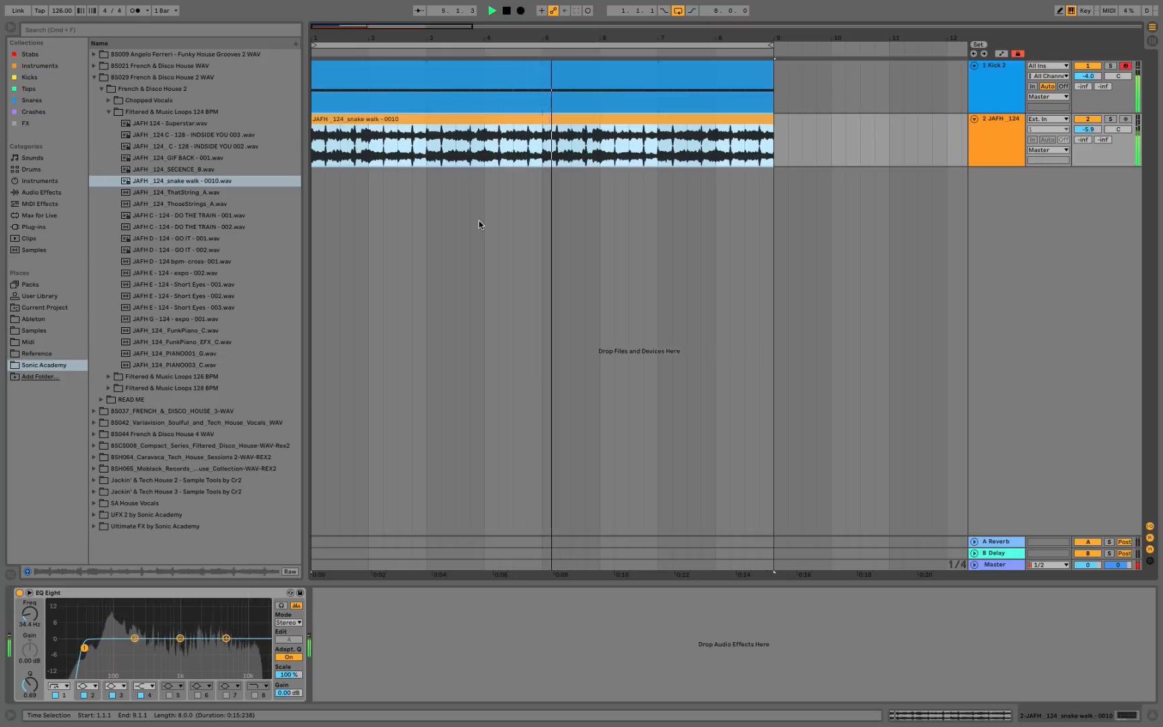
{"action": "key", "text": "space"}
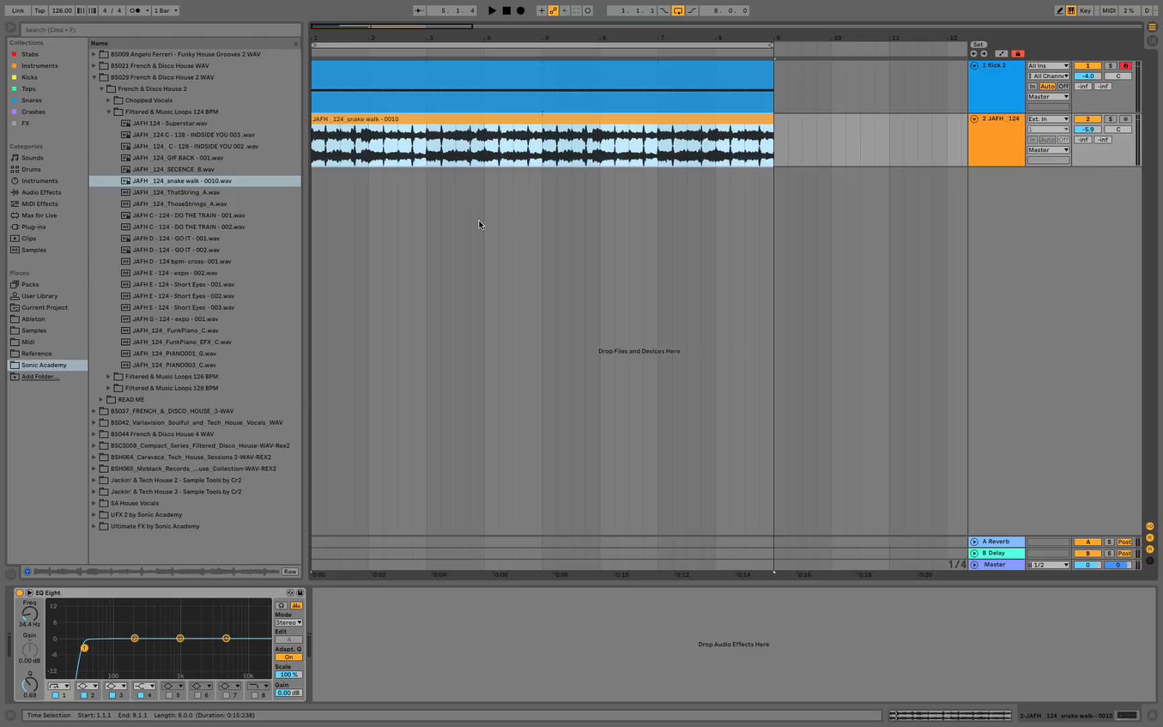
Solo the snake walk loop track and raise the low-cut band of its EQ Eight to 104 Hz.
{"action": "left_click", "coordinate": [1110, 119]}
{"action": "left_click", "coordinate": [1010, 130]}
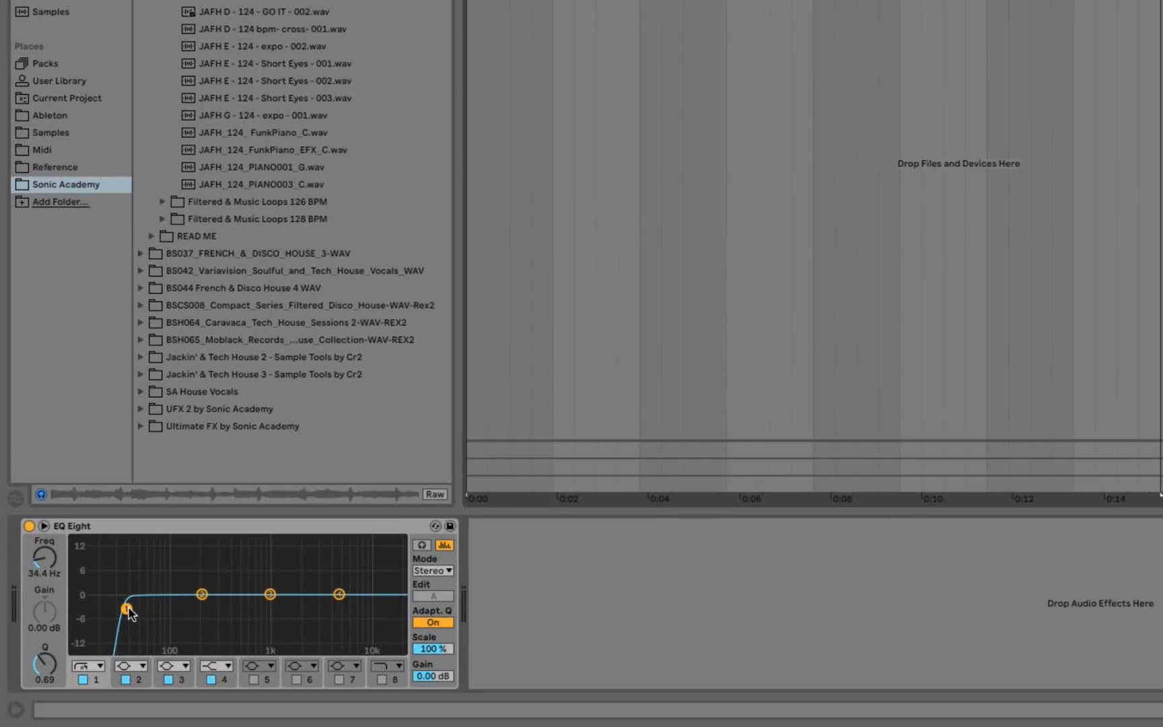
{"action": "left_click_drag", "start_coordinate": [84, 648], "coordinate": [81, 647]}
{"action": "left_click_drag", "start_coordinate": [120, 609], "coordinate": [129, 608]}
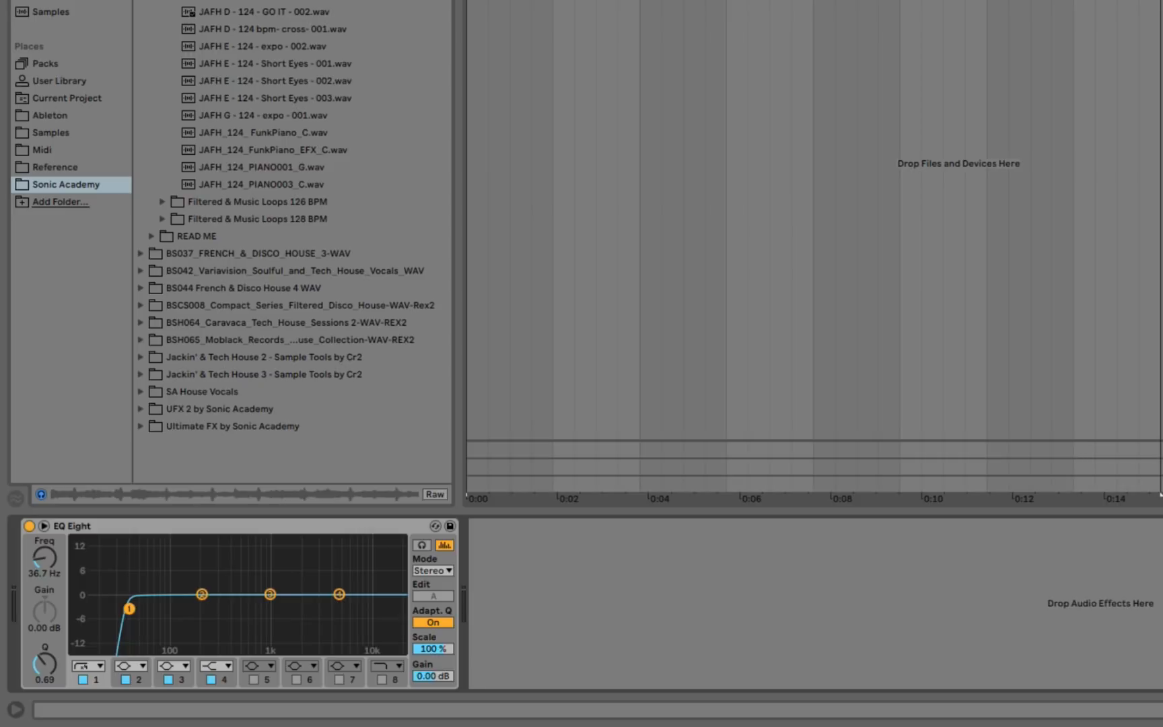
{"action": "key", "text": "space"}
{"action": "left_click_drag", "start_coordinate": [129, 608], "coordinate": [173, 609]}
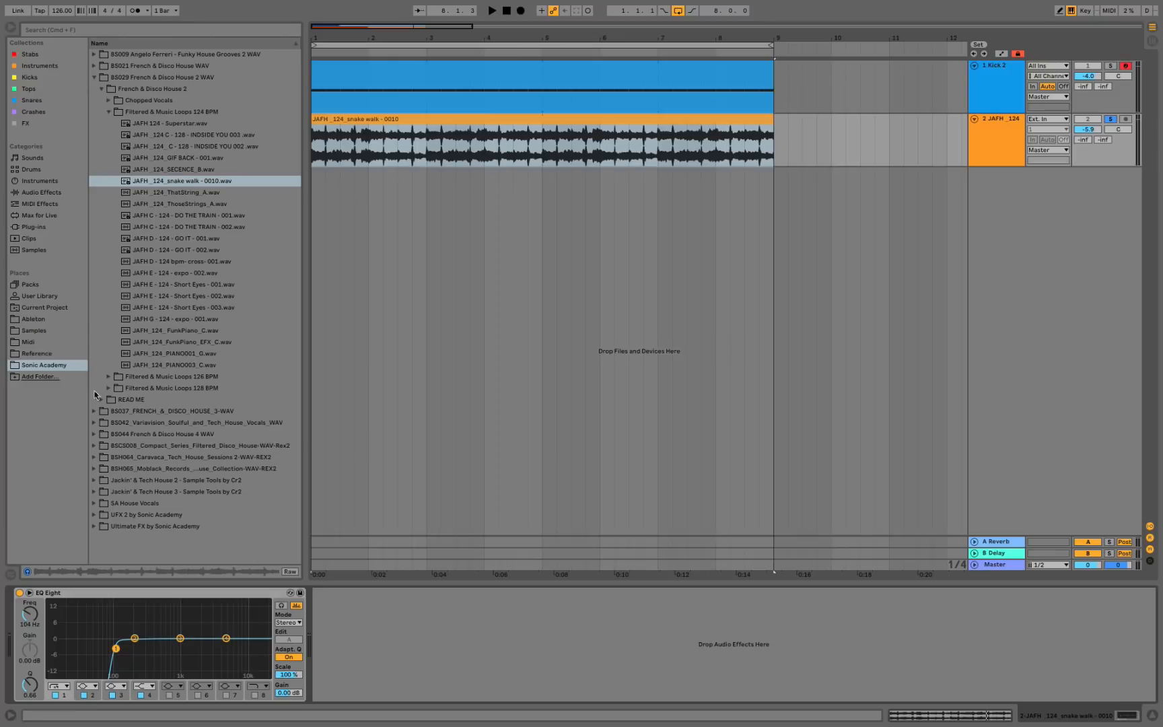
Add an Auto Filter after EQ Eight on the loop track and set its cutoff frequency to 19.9 kHz.
{"action": "left_click", "coordinate": [54, 194]}
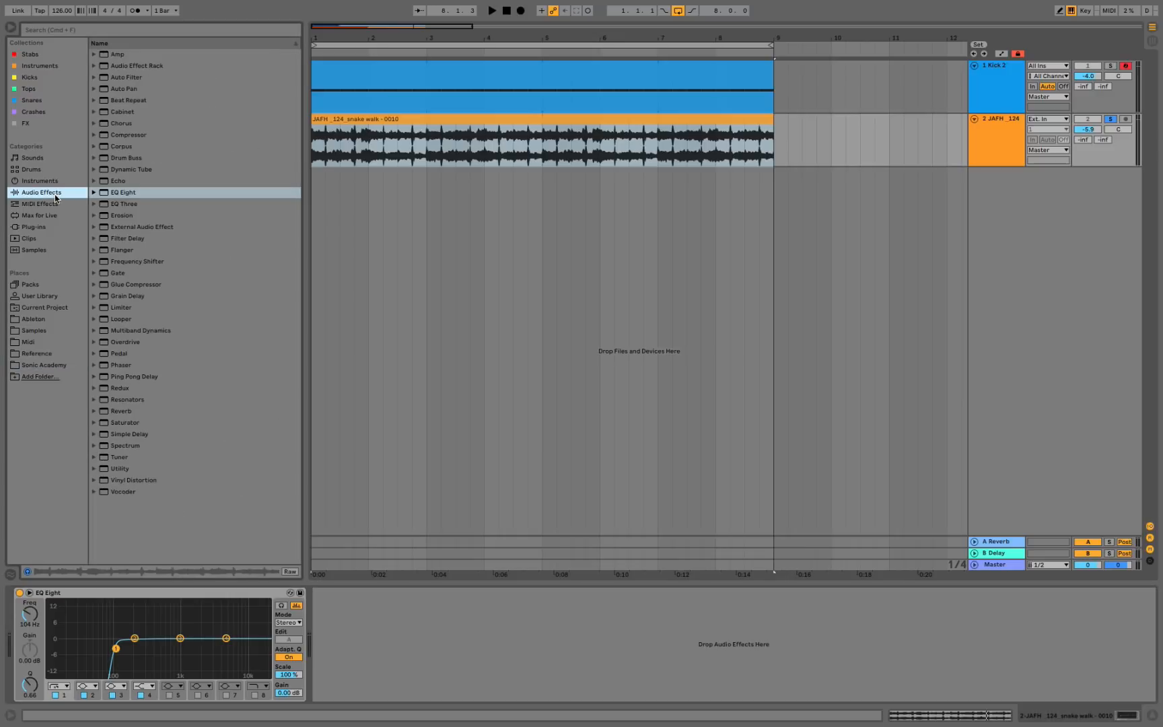
{"action": "left_click", "coordinate": [131, 69]}
{"action": "left_click", "coordinate": [124, 76]}
{"action": "left_click_drag", "start_coordinate": [113, 79], "coordinate": [355, 624]}
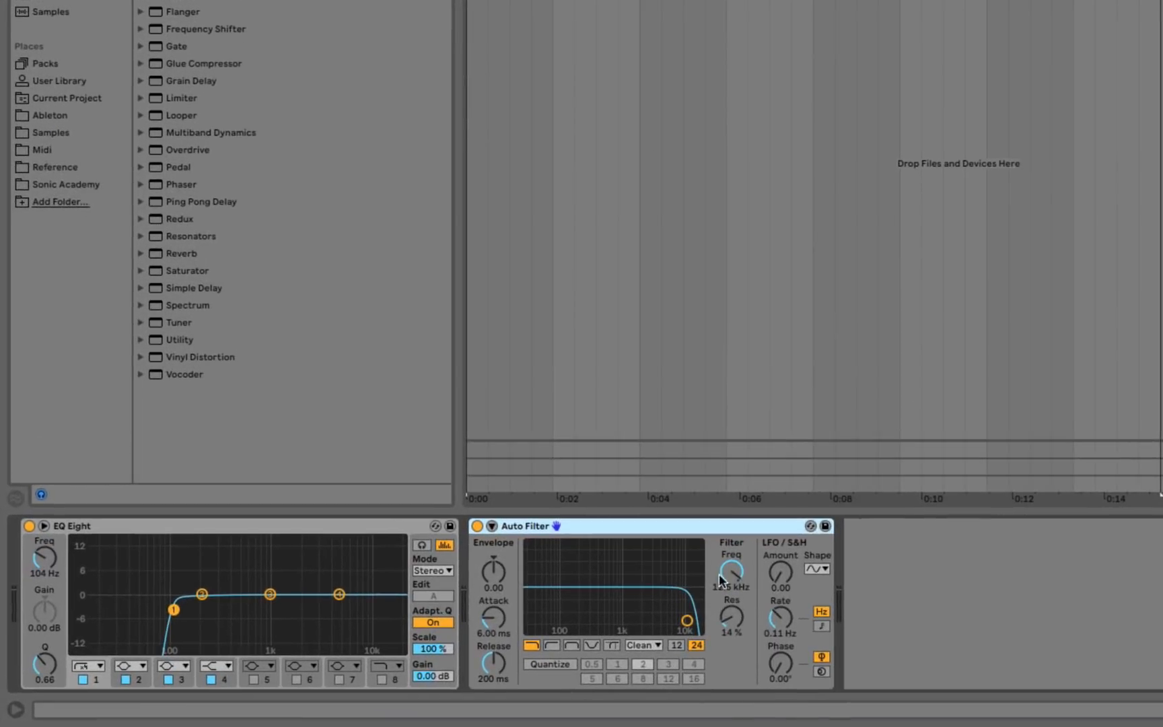
{"action": "left_click_drag", "start_coordinate": [732, 572], "coordinate": [732, 551]}
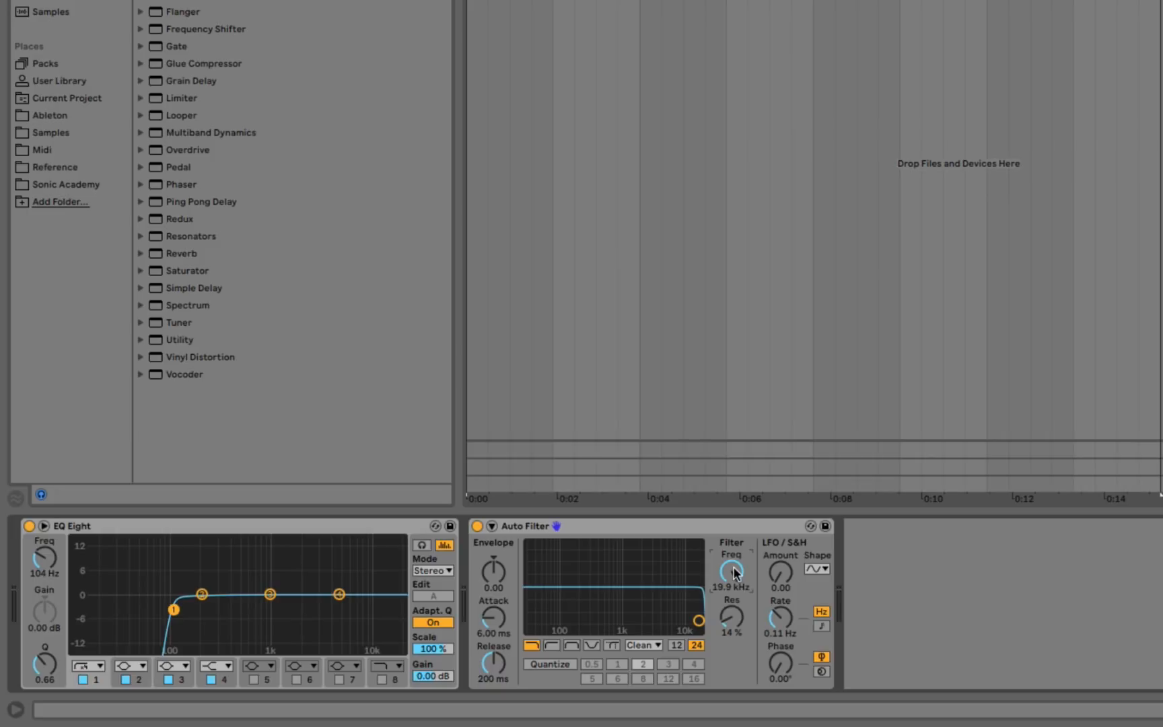
Raise the Auto Filter's resonance to 33% and audition cutoff sweeps on the loop, finishing at 19.9 kHz.
{"action": "key", "text": "space"}
{"action": "mouse_move", "coordinate": [736, 573]}
{"action": "left_mouse_down"}
{"action": "mouse_move", "coordinate": [735, 608]}
{"action": "mouse_move", "coordinate": [734, 567]}
{"action": "left_mouse_up"}
{"action": "mouse_move", "coordinate": [731, 619]}
{"action": "left_mouse_down"}
{"action": "mouse_move", "coordinate": [736, 567]}
{"action": "mouse_move", "coordinate": [733, 630]}
{"action": "left_mouse_up"}
{"action": "key", "text": "space"}
{"action": "left_click_drag", "start_coordinate": [734, 576], "coordinate": [734, 537]}
{"action": "key", "text": "space"}
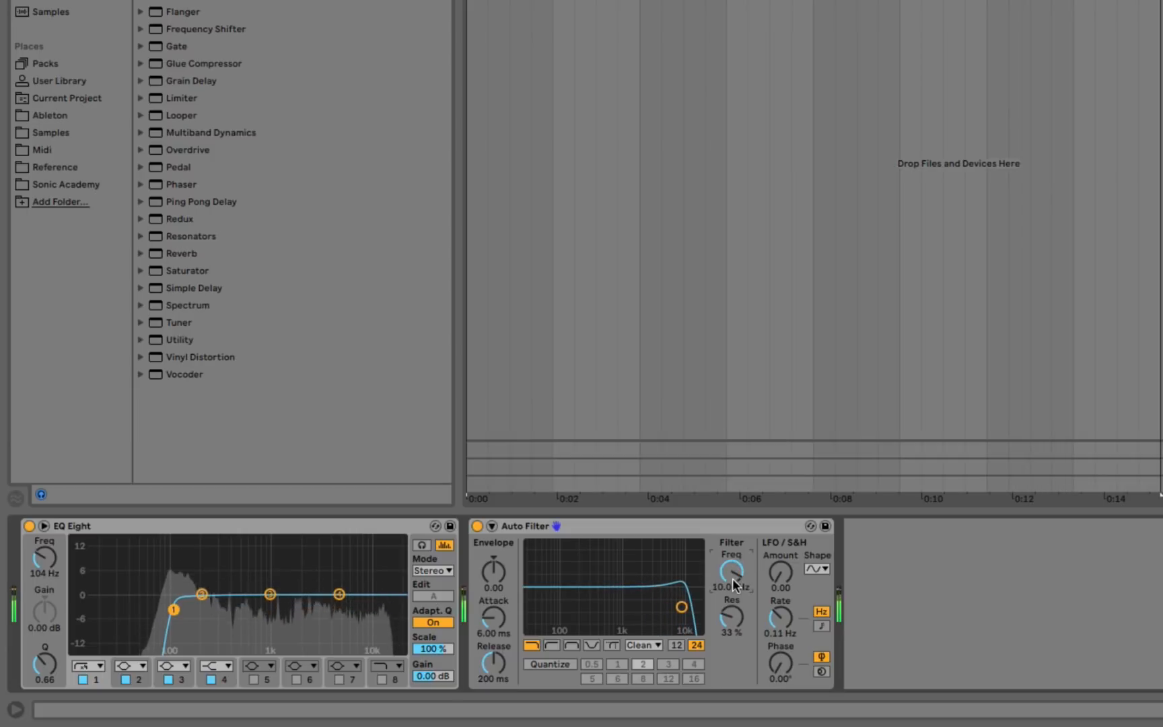
{"action": "left_click_drag", "start_coordinate": [734, 583], "coordinate": [734, 567]}
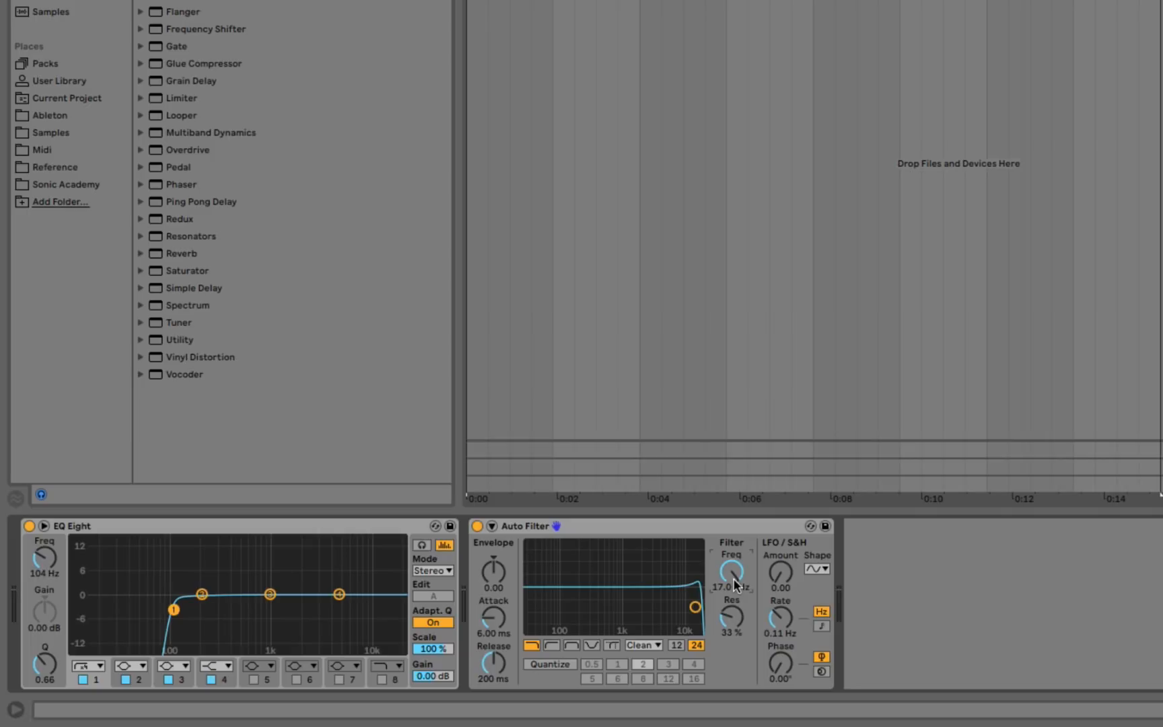
{"action": "left_click_drag", "start_coordinate": [733, 578], "coordinate": [733, 612]}
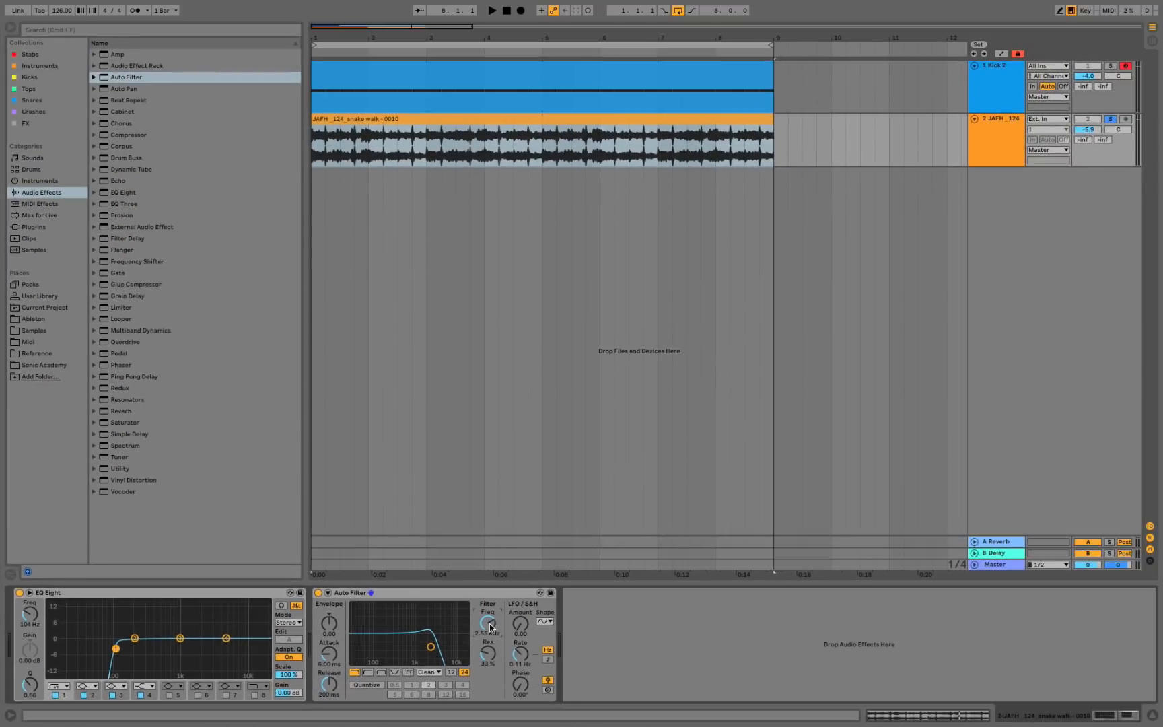
{"action": "mouse_move", "coordinate": [488, 624]}
{"action": "left_mouse_down"}
{"action": "mouse_move", "coordinate": [487, 609]}
{"action": "mouse_move", "coordinate": [487, 636]}
{"action": "mouse_move", "coordinate": [487, 609]}
{"action": "mouse_move", "coordinate": [490, 621]}
{"action": "left_mouse_up"}
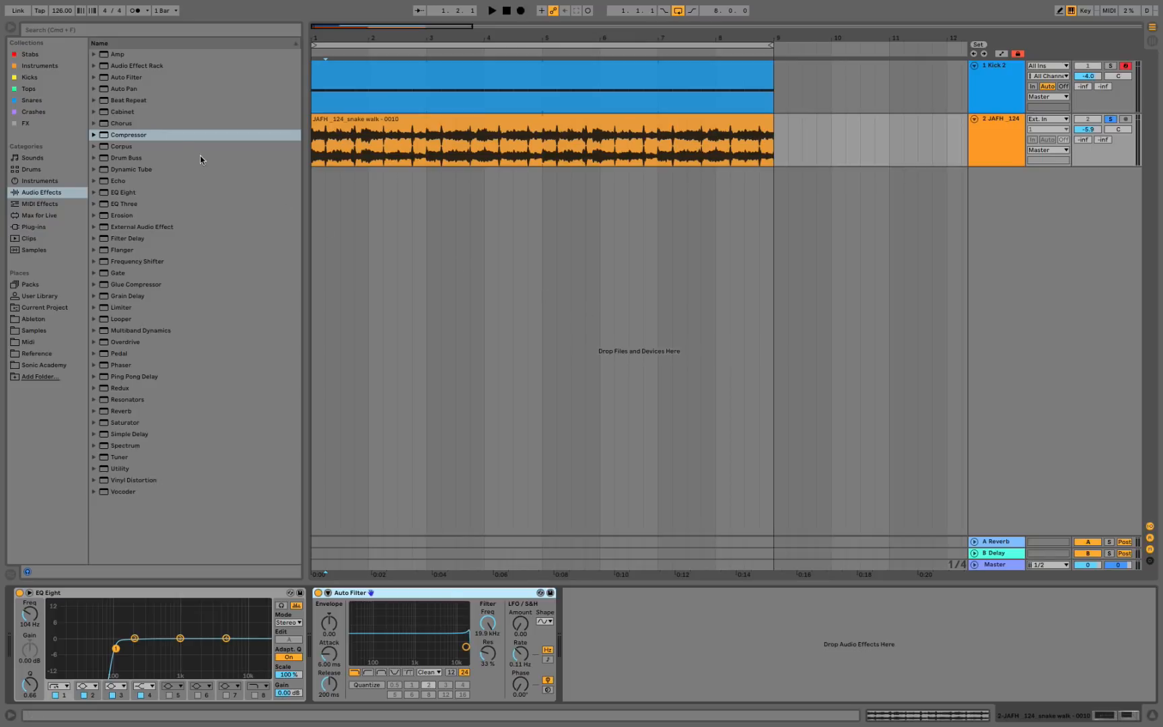
Add a Compressor after the Auto Filter and enable its sidechain with 1-Kick 2 as the audio source.
{"action": "left_click", "coordinate": [171, 137]}
{"action": "left_click_drag", "start_coordinate": [171, 140], "coordinate": [601, 631]}
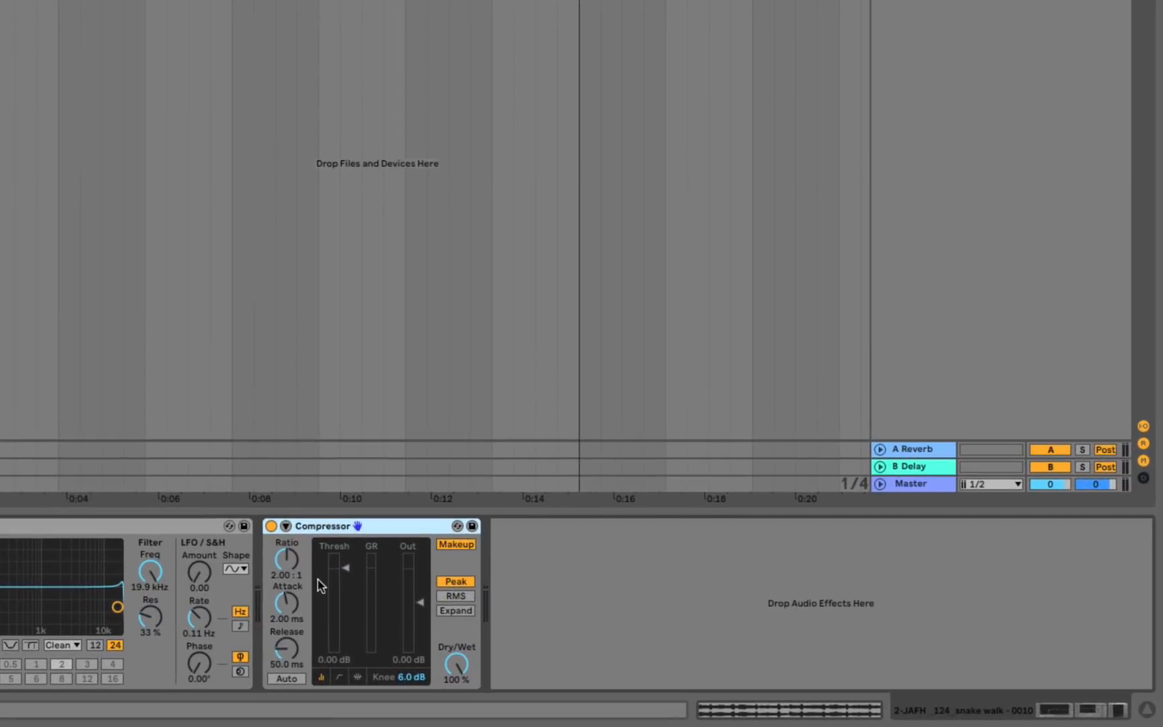
{"action": "left_click", "coordinate": [286, 526]}
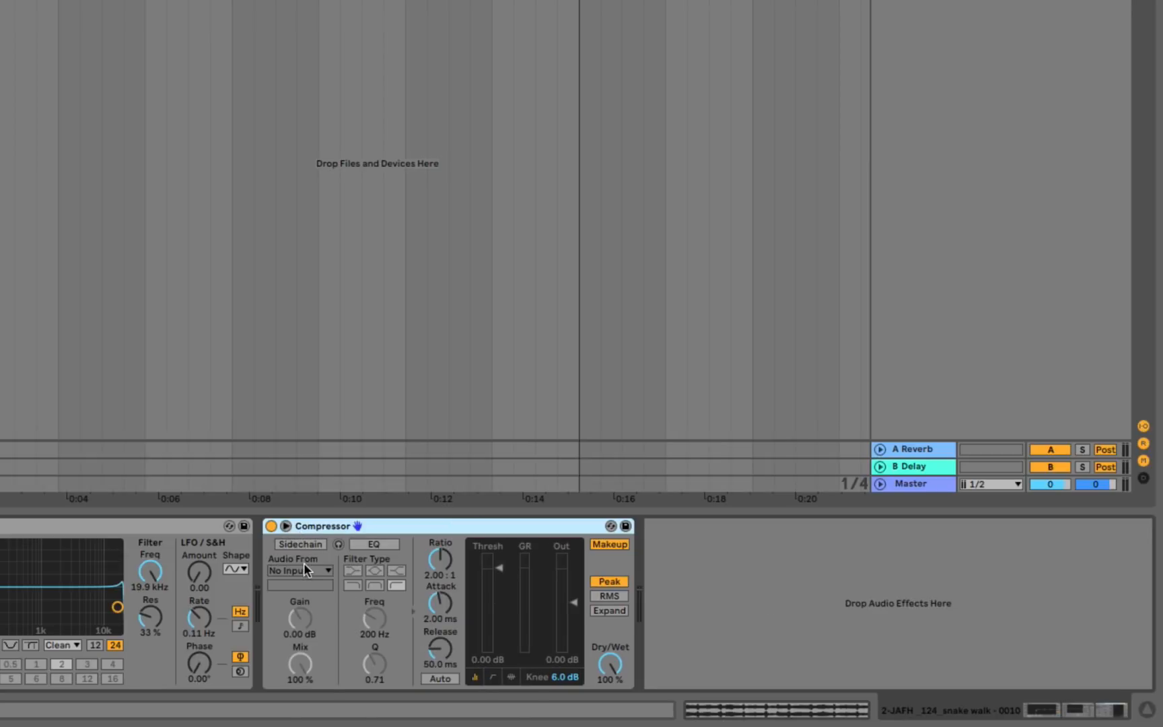
{"action": "left_click", "coordinate": [303, 544]}
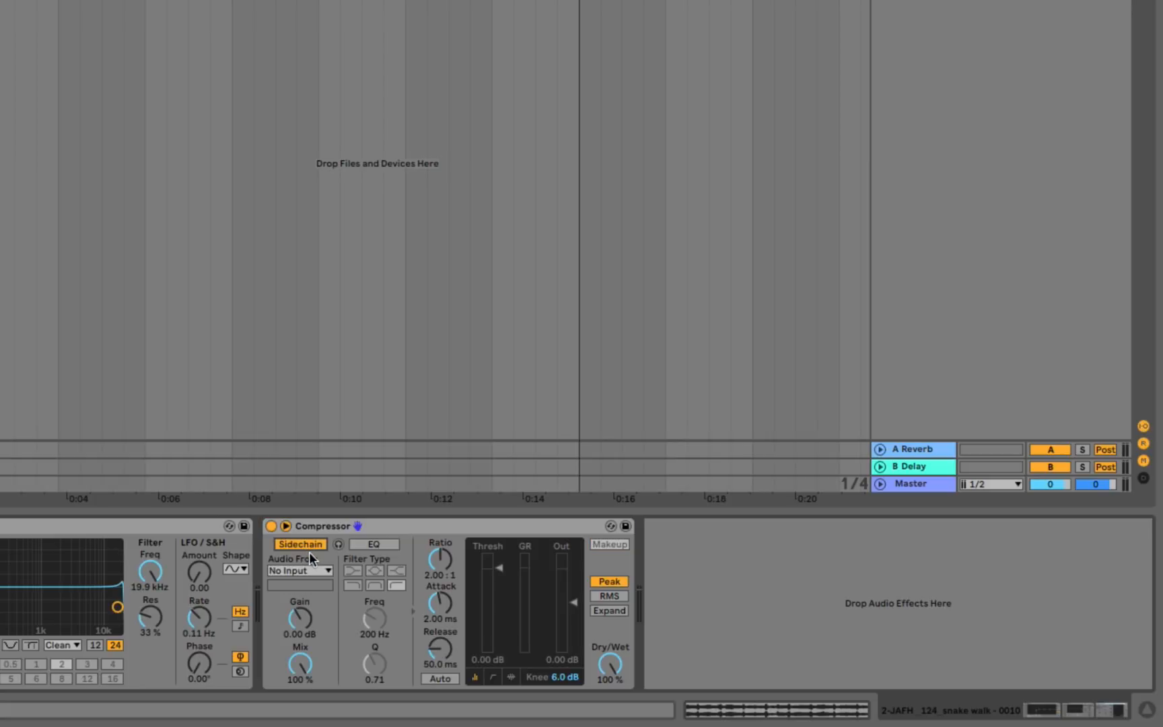
{"action": "left_click", "coordinate": [309, 568]}
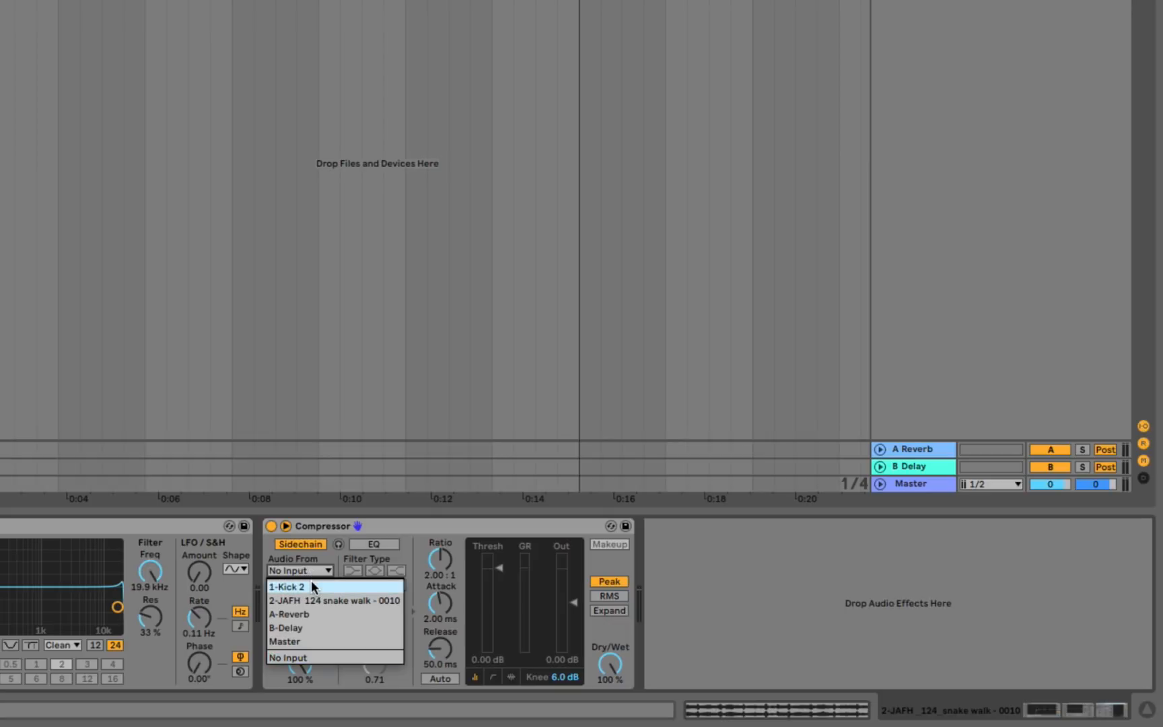
{"action": "left_click", "coordinate": [311, 586]}
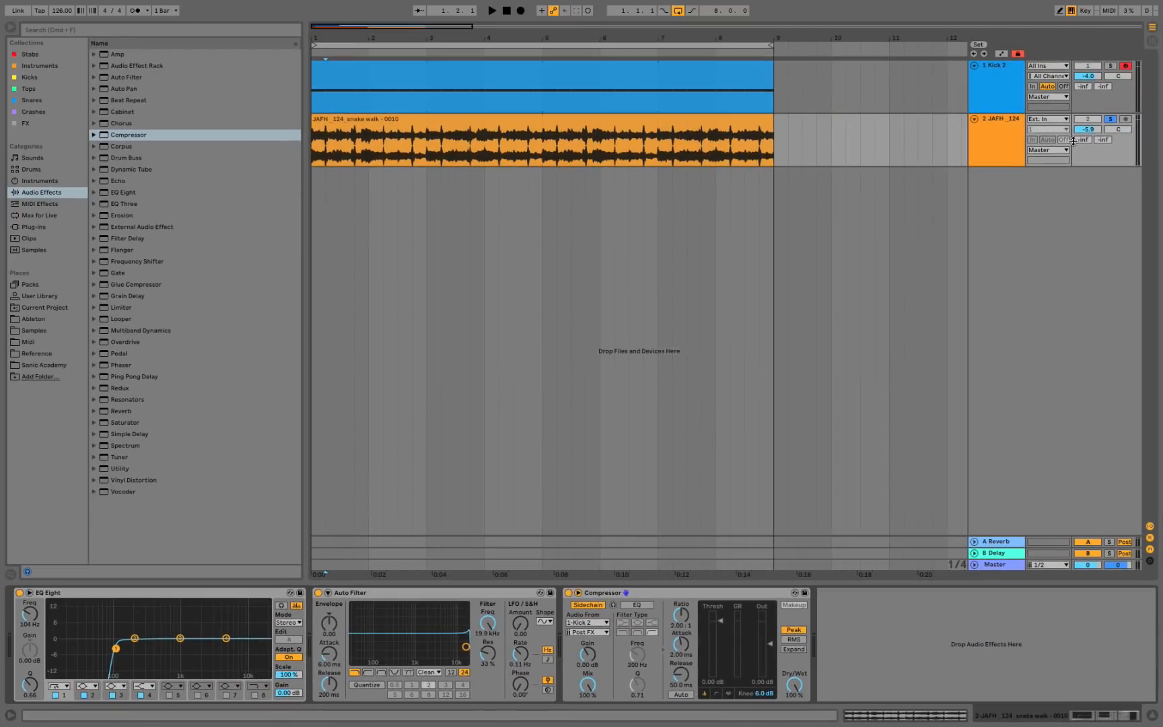
Unsolo the loop track and set the Compressor's threshold to -41.4 dB and release to 45.0 ms during playback.
{"action": "left_click", "coordinate": [1111, 120]}
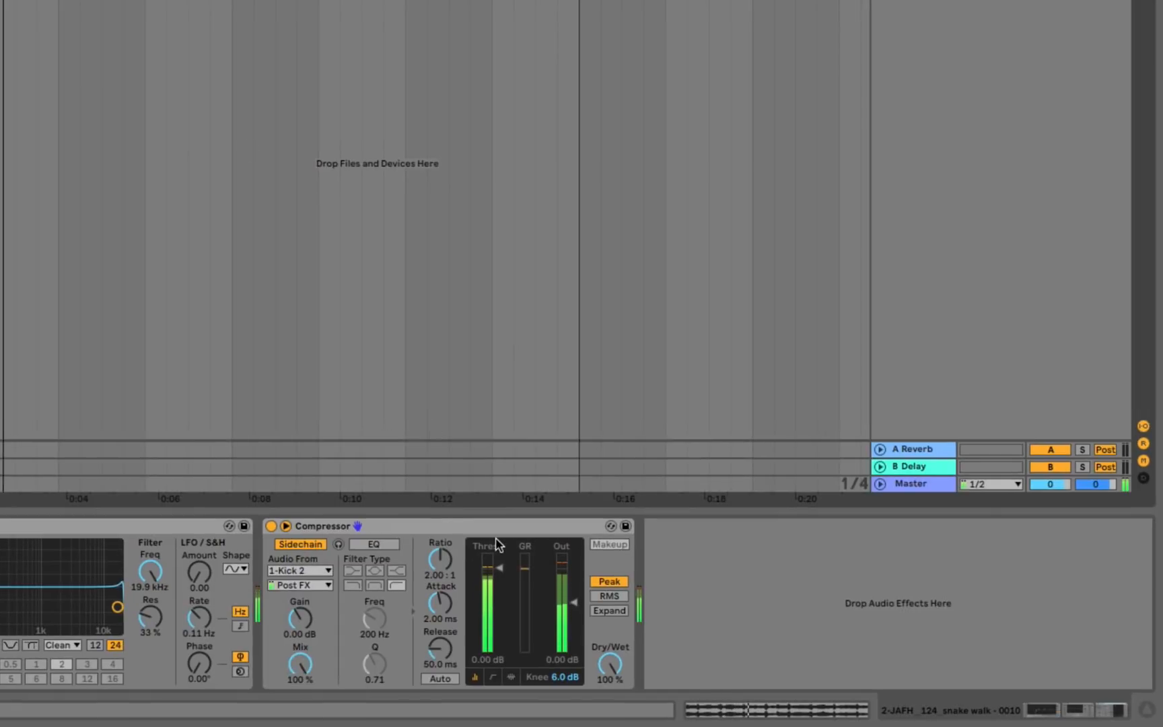
{"action": "left_click_drag", "start_coordinate": [504, 565], "coordinate": [503, 638]}
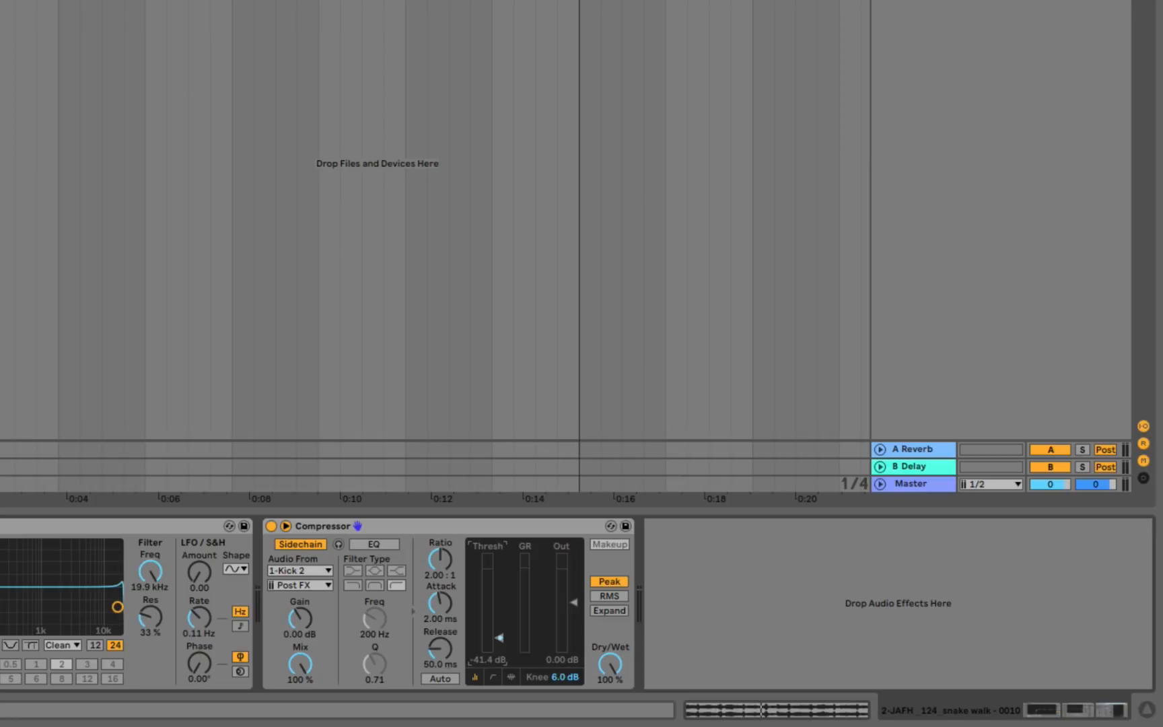
{"action": "key", "text": "space"}
{"action": "mouse_move", "coordinate": [439, 660]}
{"action": "left_mouse_down"}
{"action": "mouse_move", "coordinate": [439, 640]}
{"action": "mouse_move", "coordinate": [439, 685]}
{"action": "mouse_move", "coordinate": [438, 658]}
{"action": "left_mouse_up"}
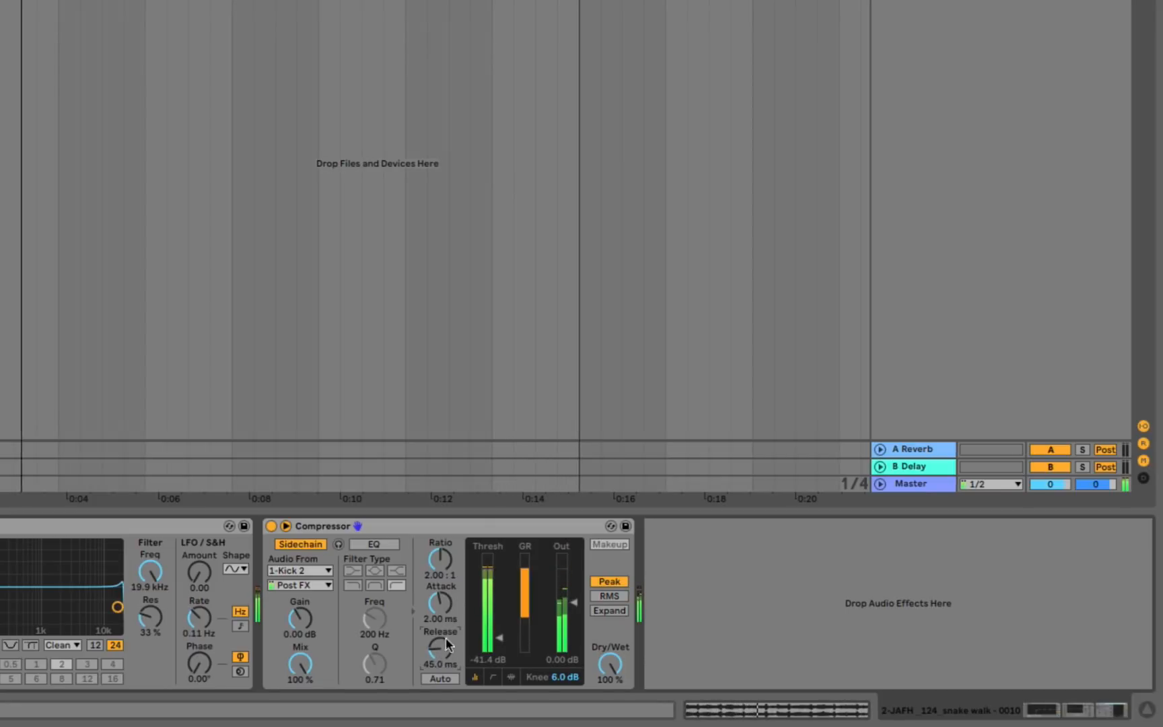